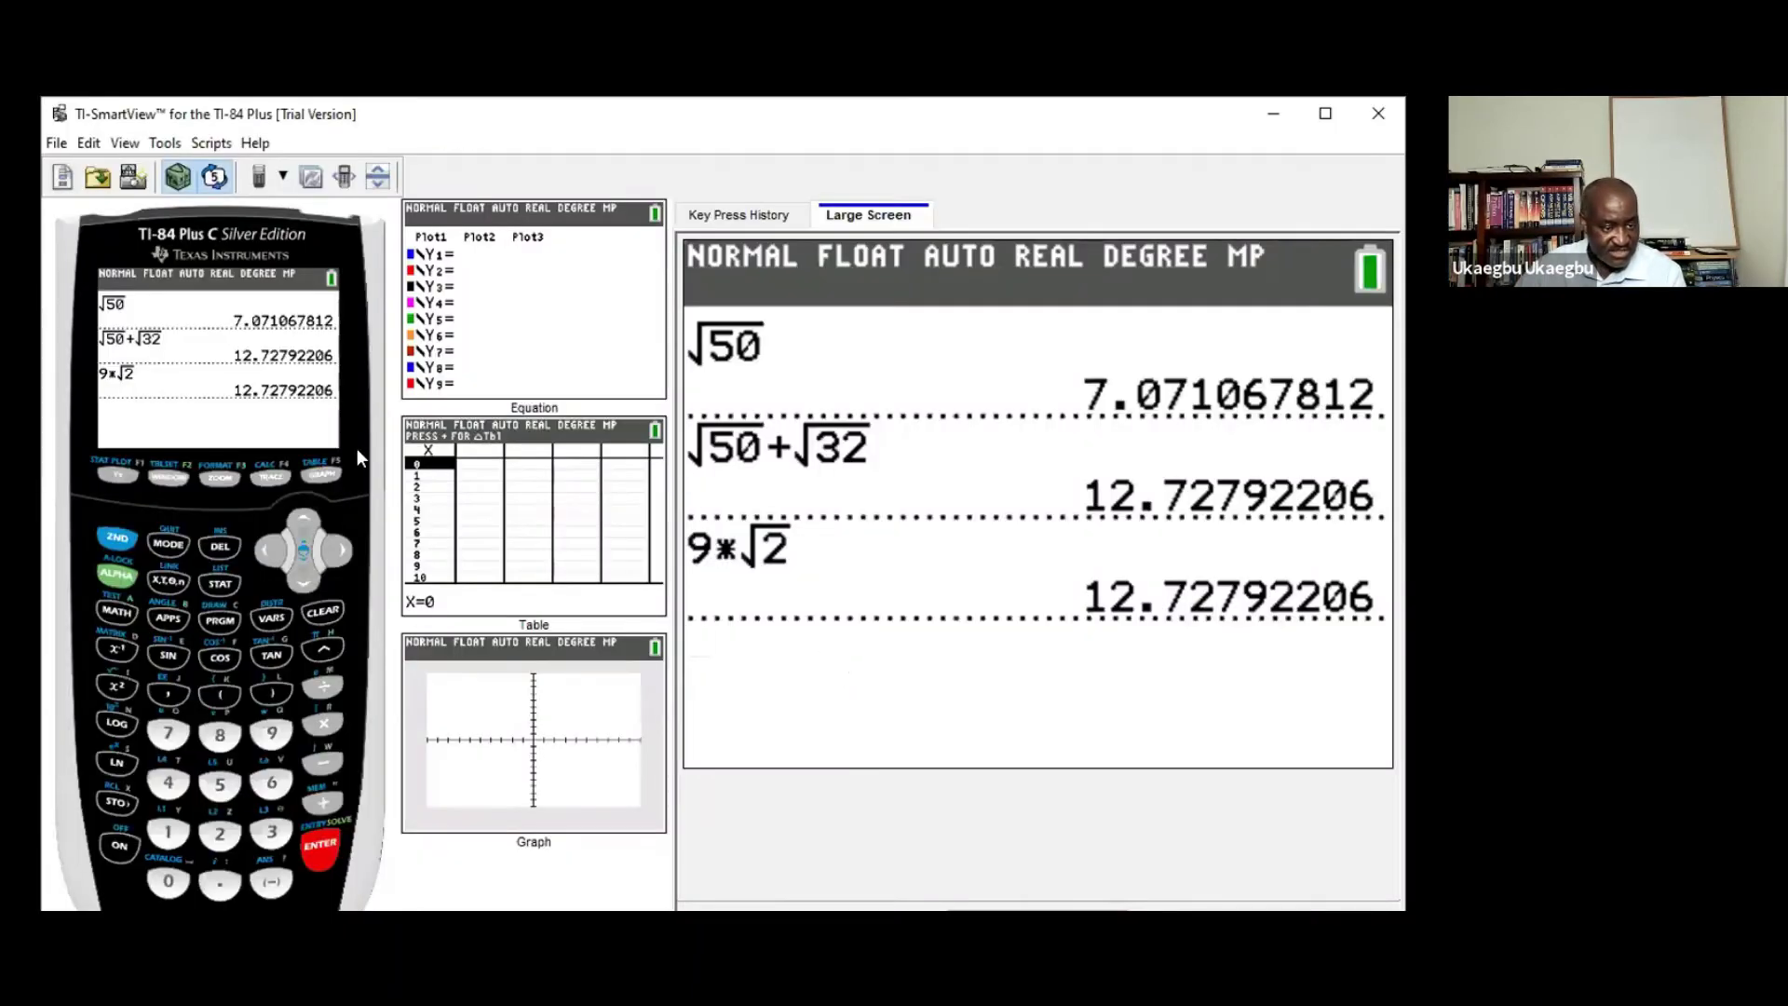
# Step: Enter √50 on a new line below the earlier results
pyautogui.click(112, 540)
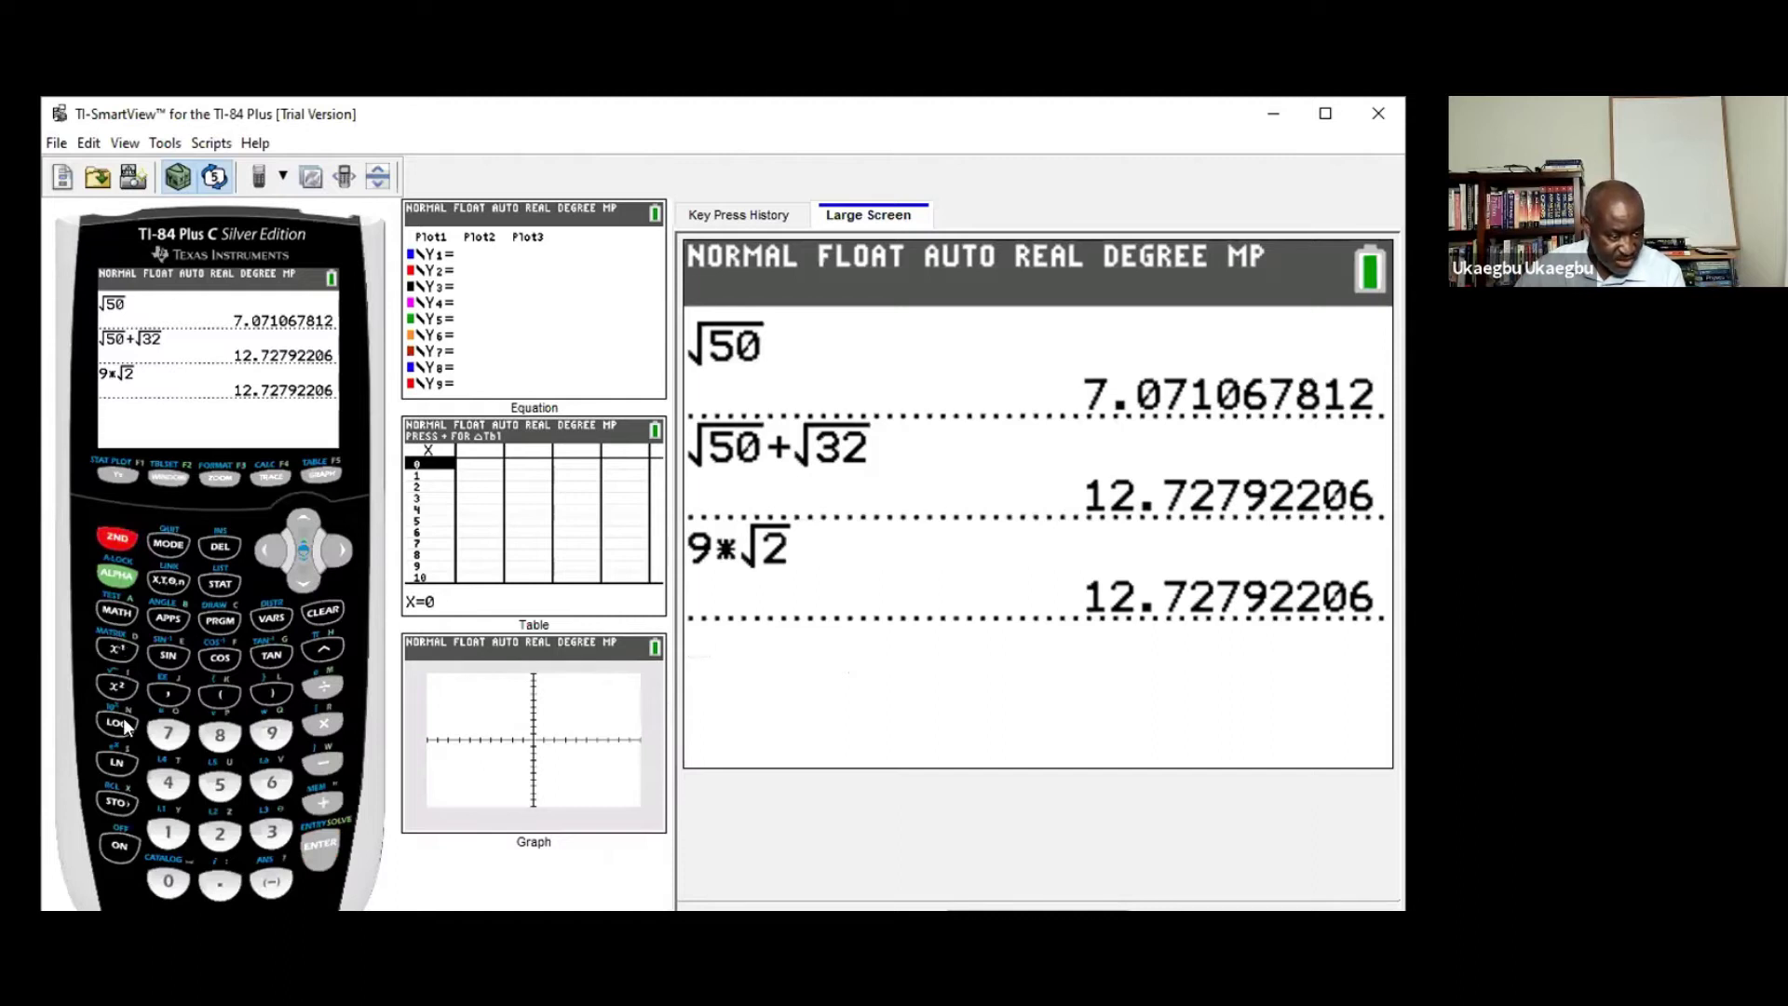
pyautogui.click(115, 684)
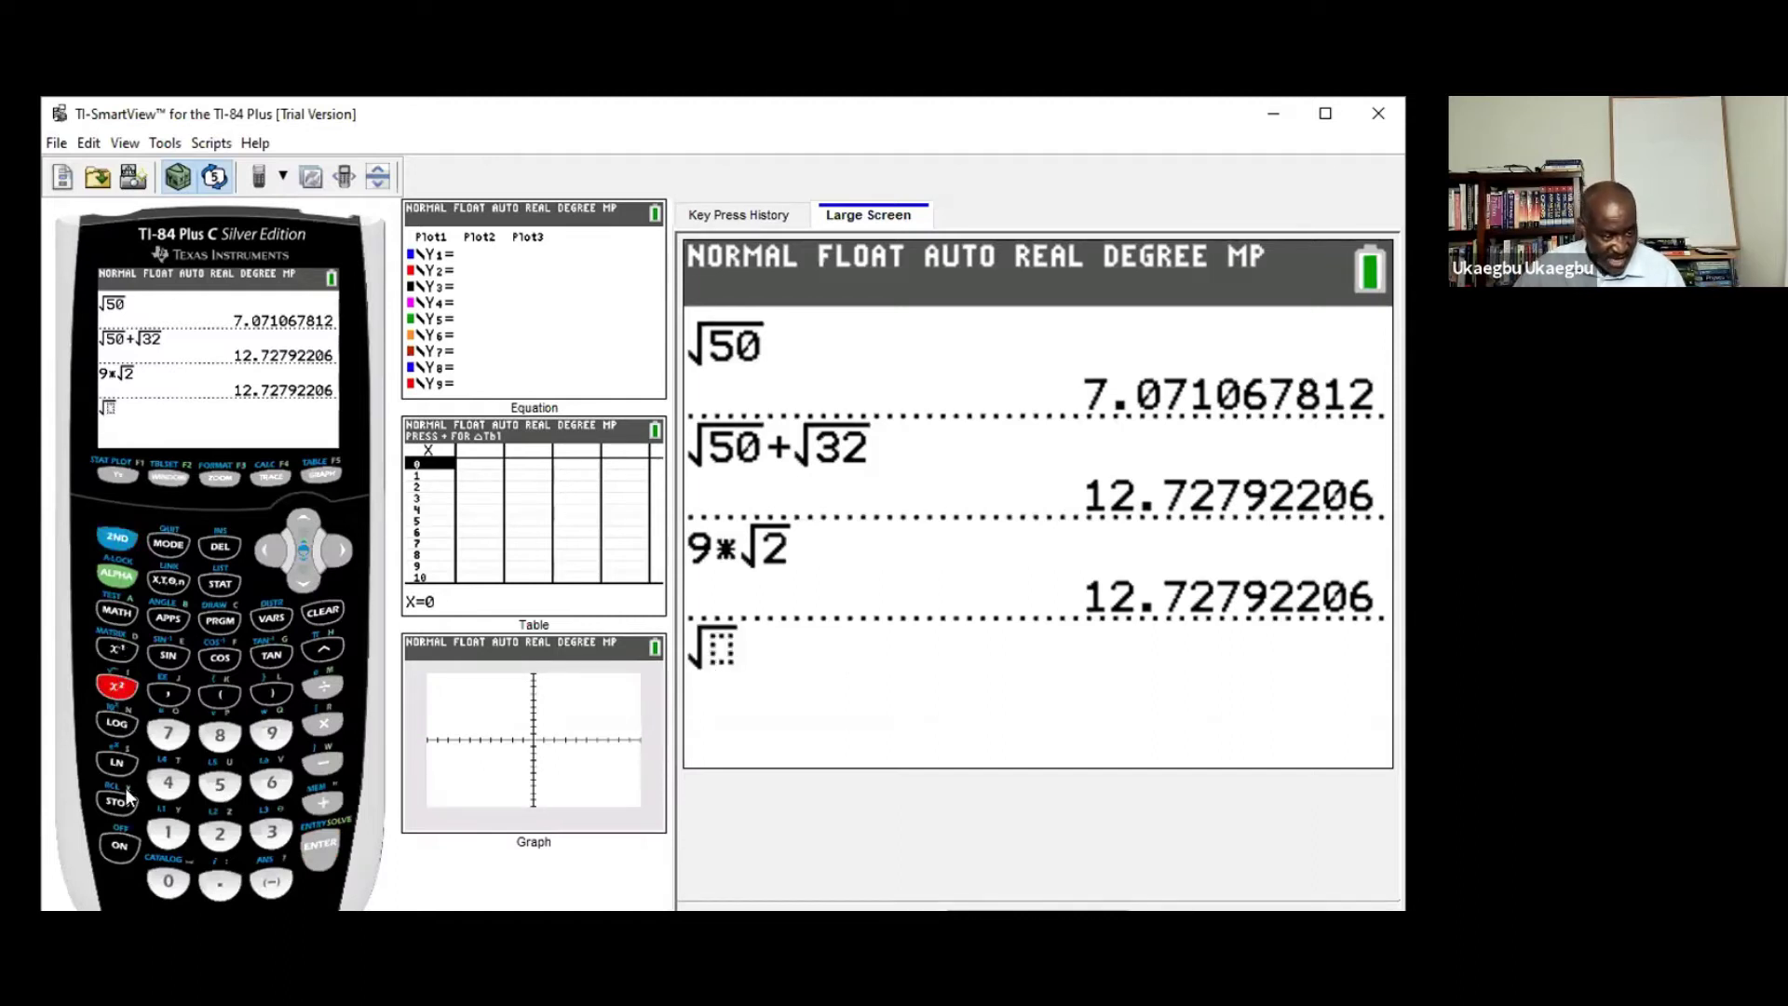
pyautogui.click(220, 784)
pyautogui.click(167, 881)
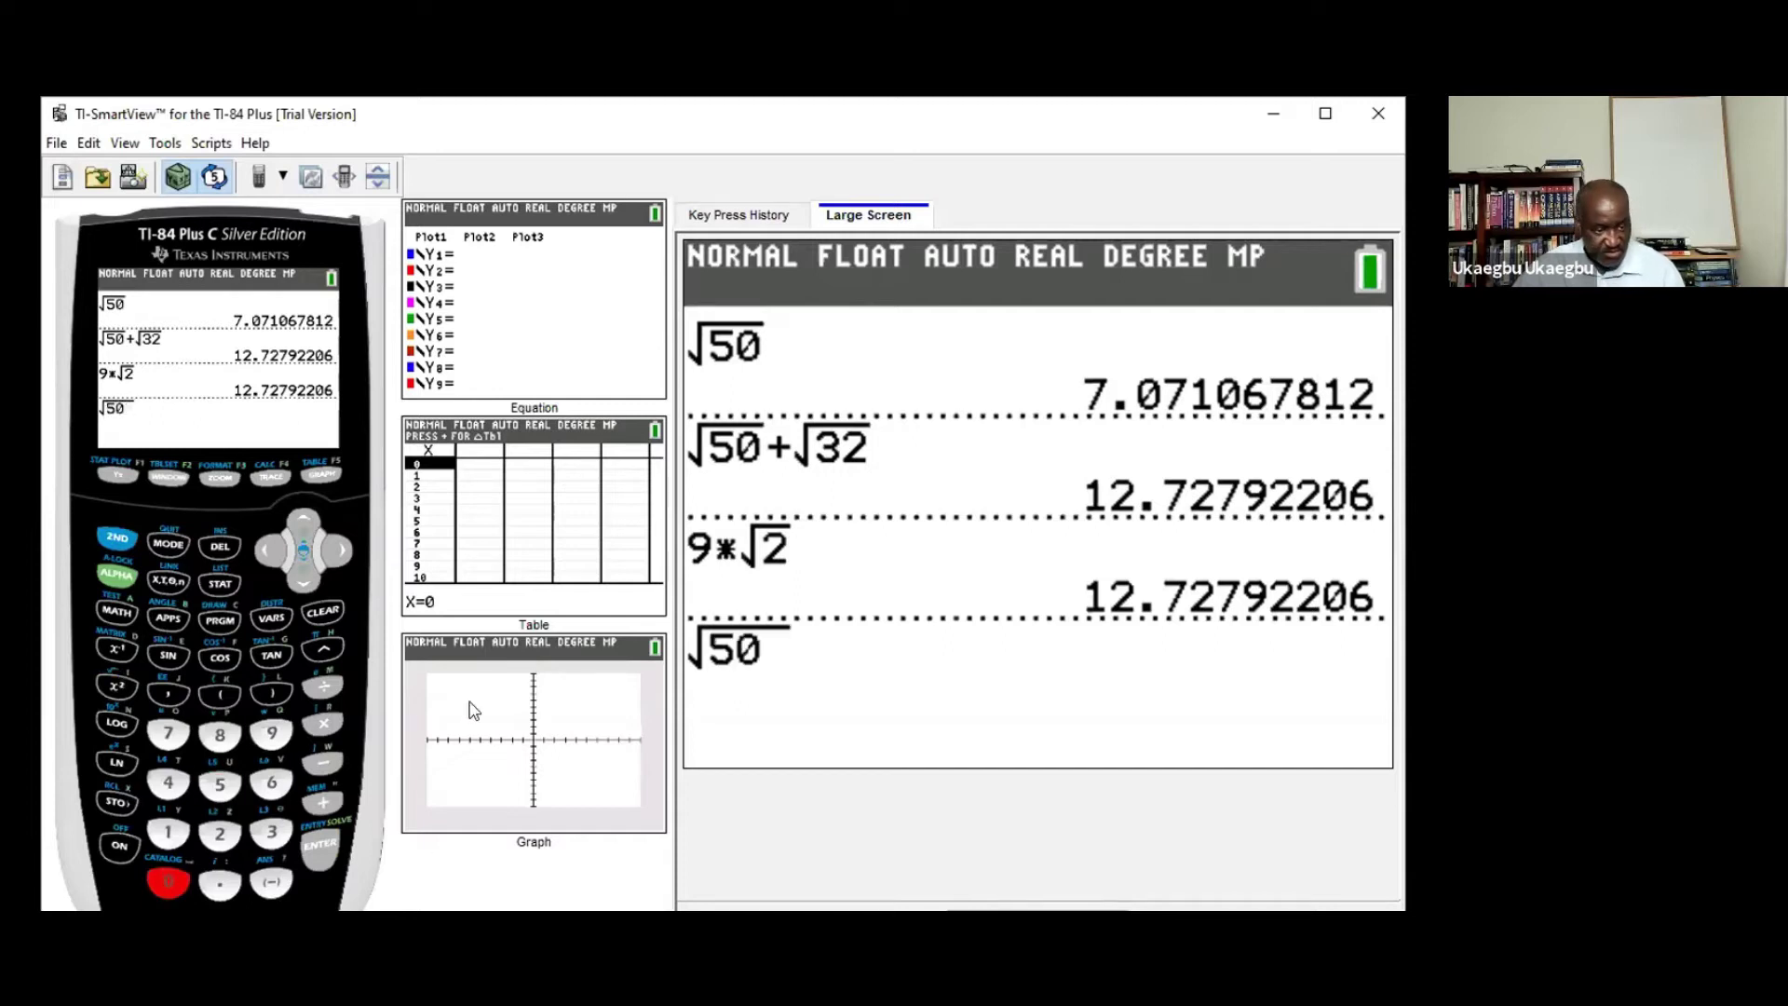
pyautogui.click(347, 547)
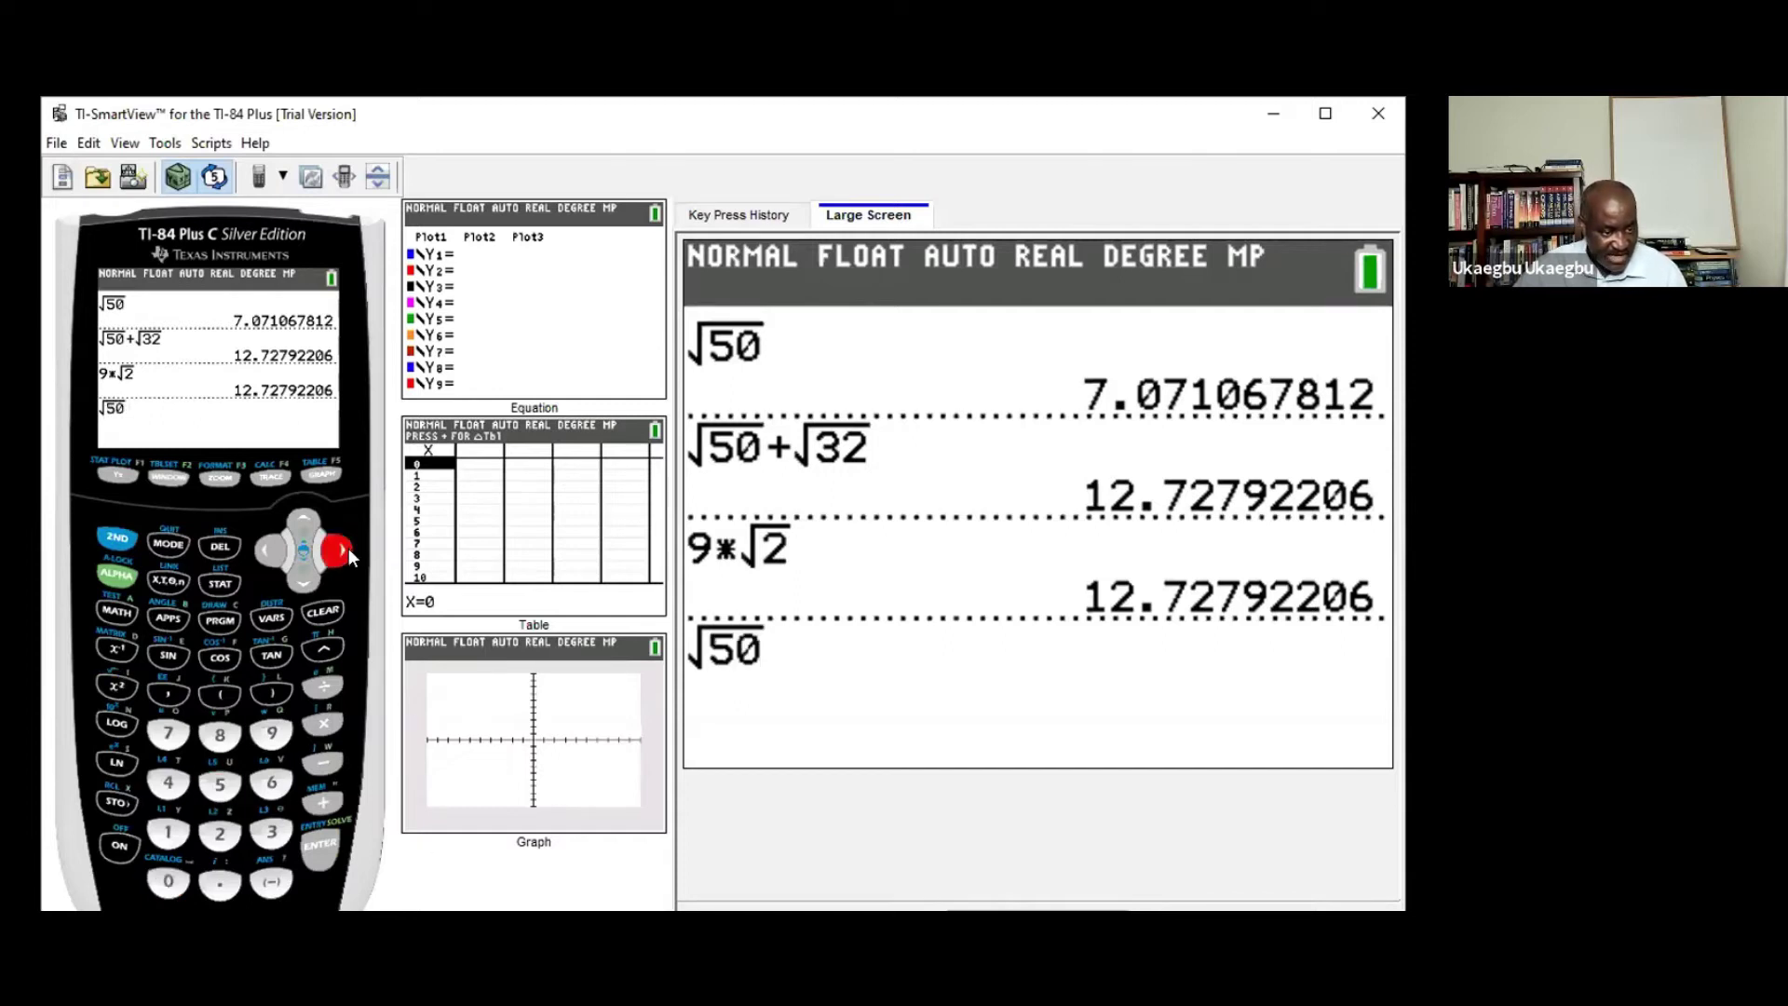
# Step: Subtract √32 from it to complete the expression √50−√32
pyautogui.click(321, 767)
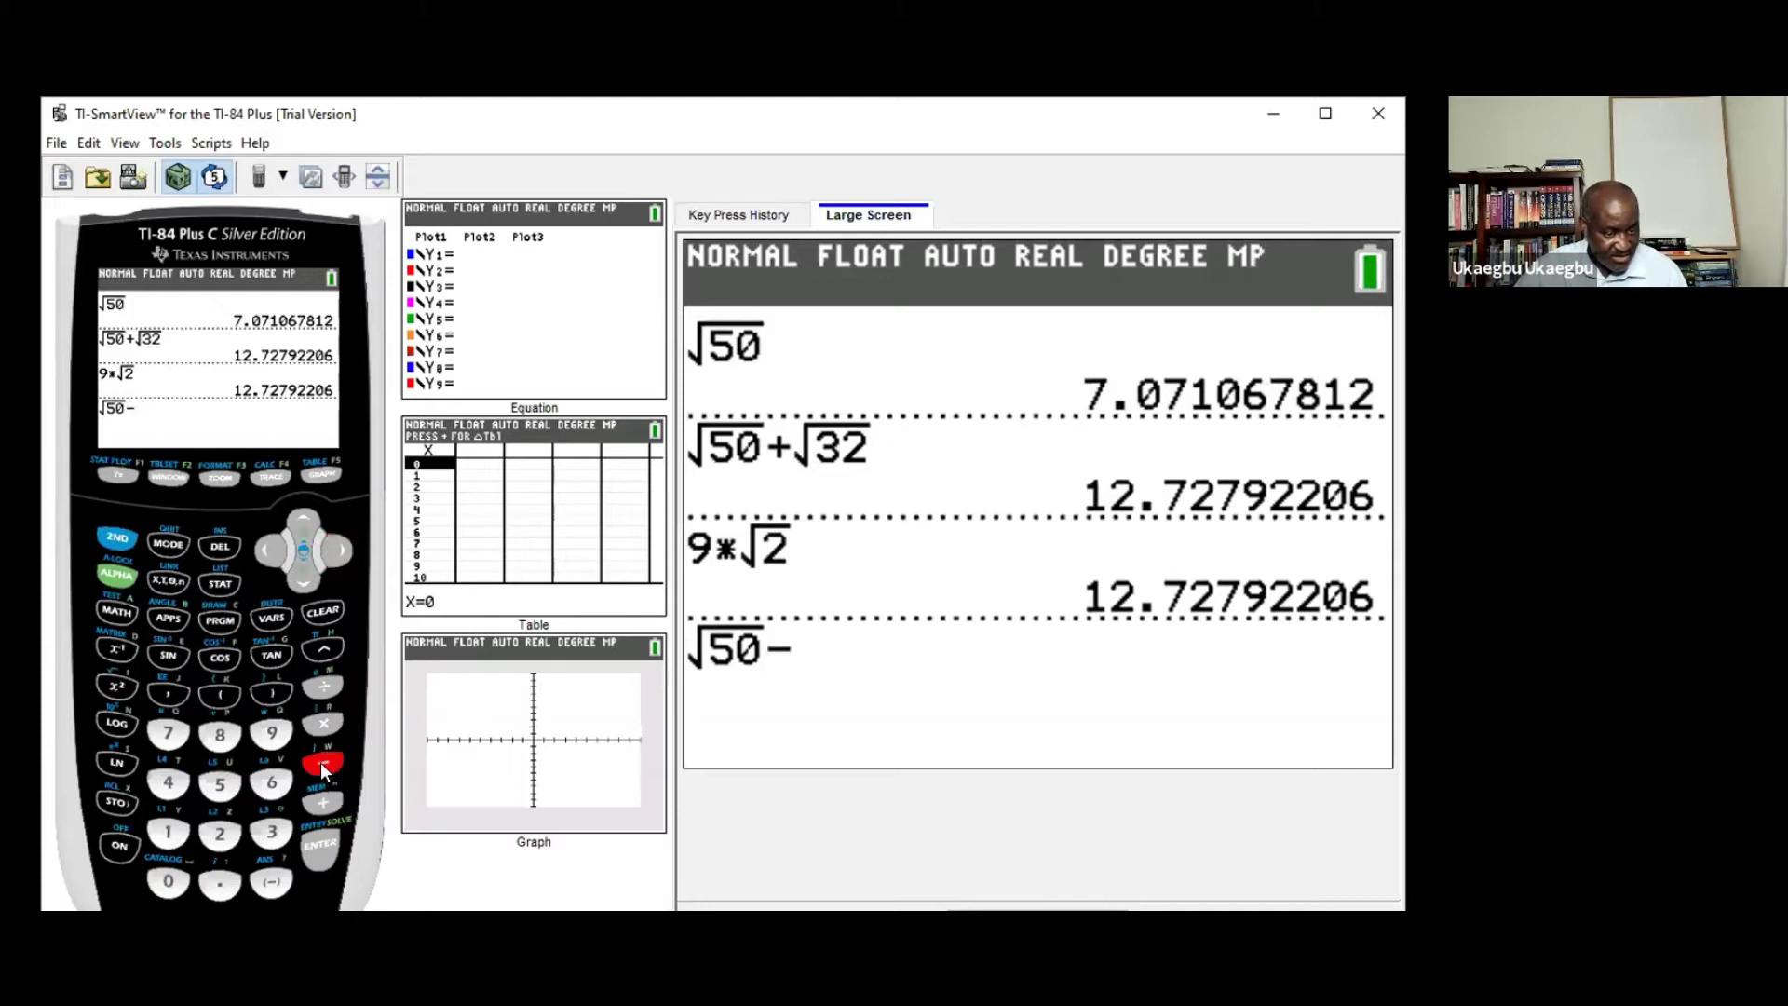
pyautogui.click(120, 534)
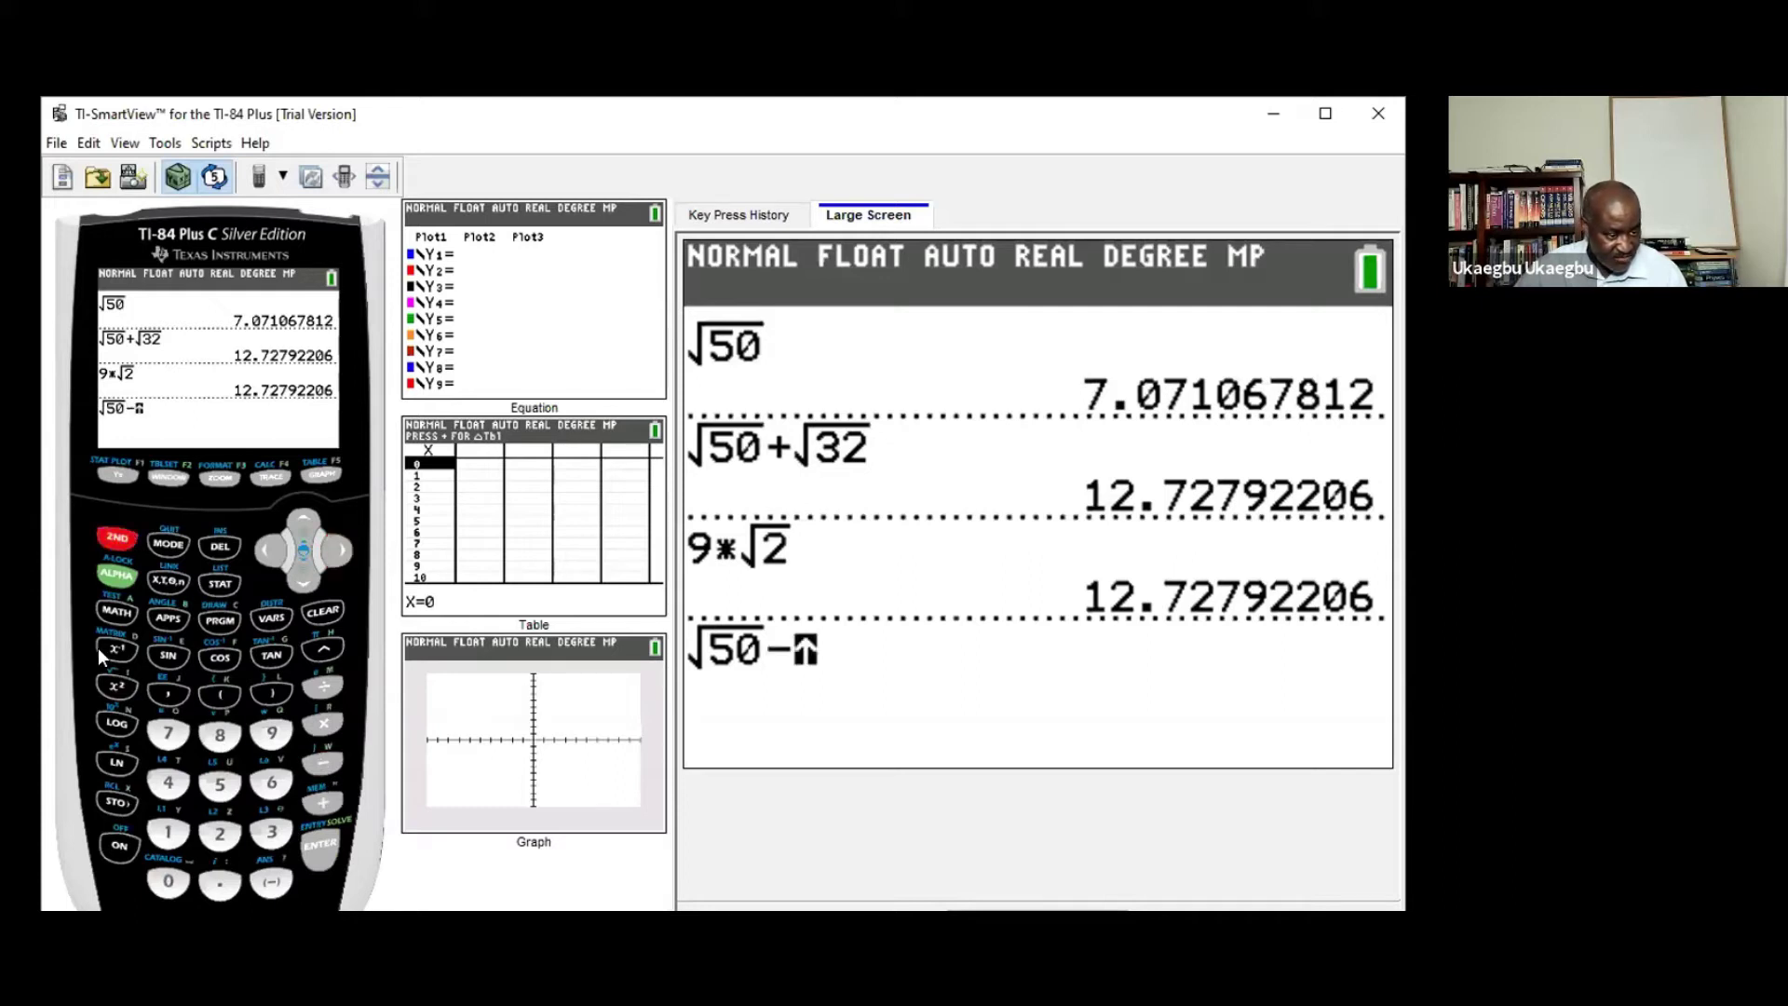
pyautogui.click(113, 684)
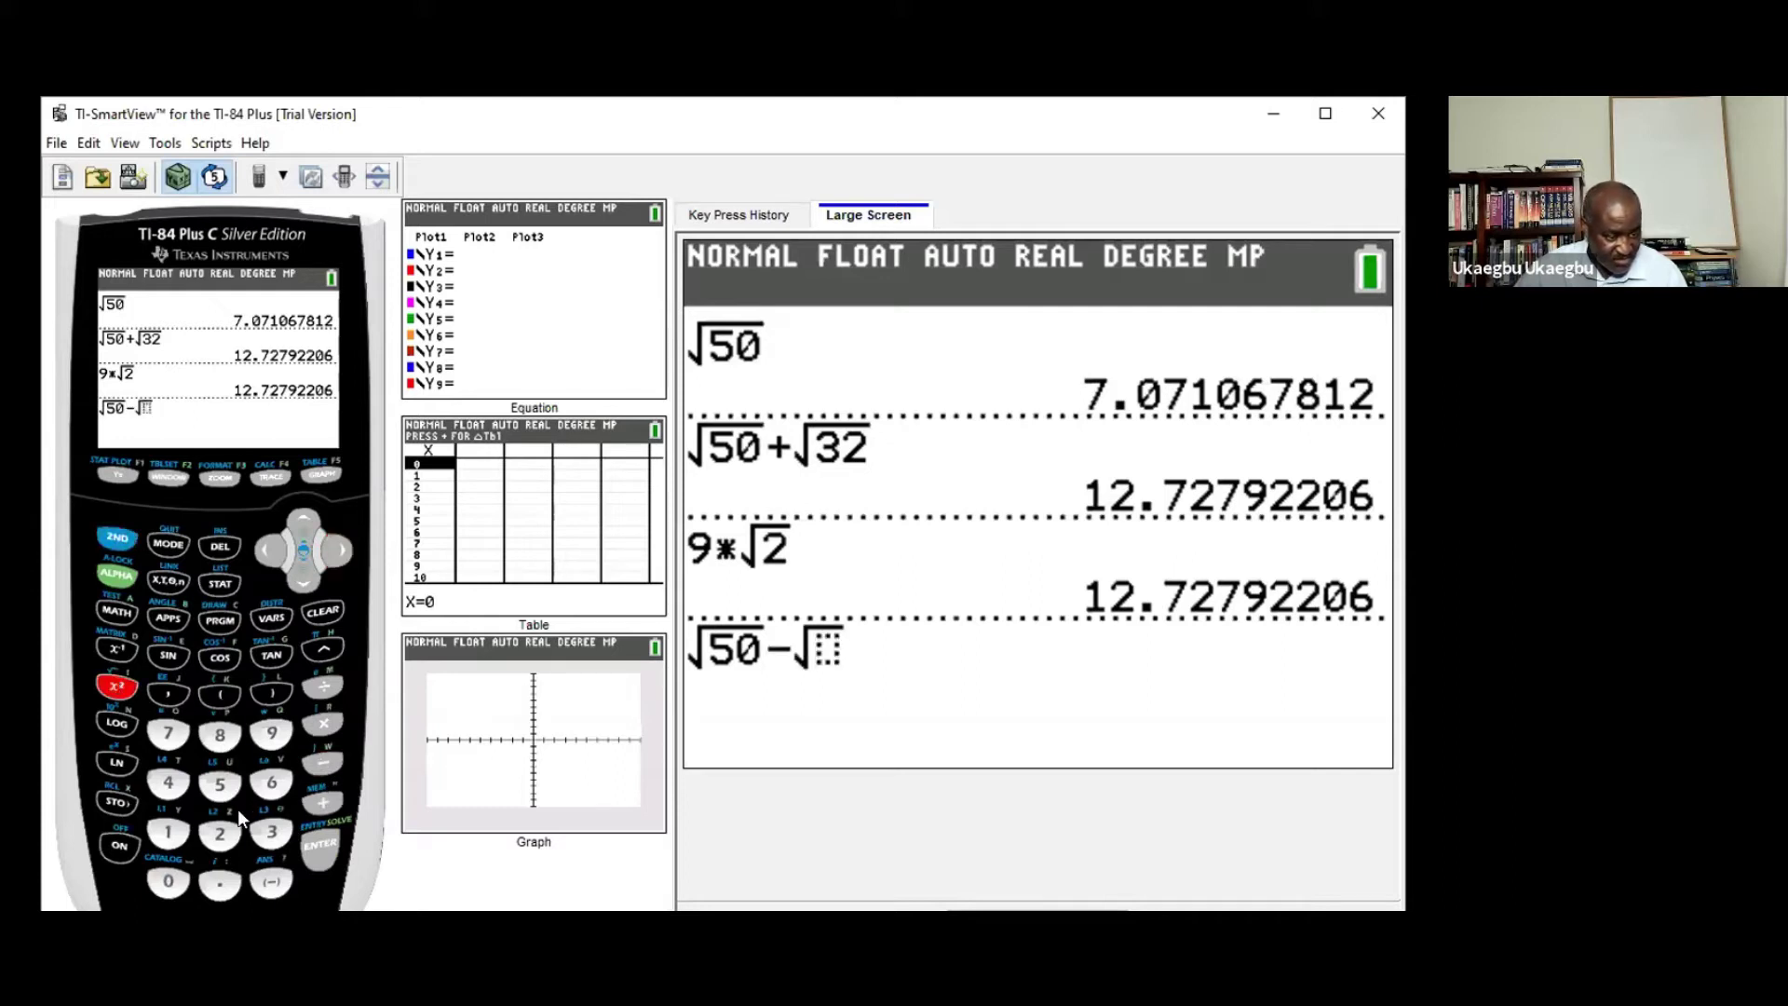
pyautogui.click(268, 838)
pyautogui.click(217, 827)
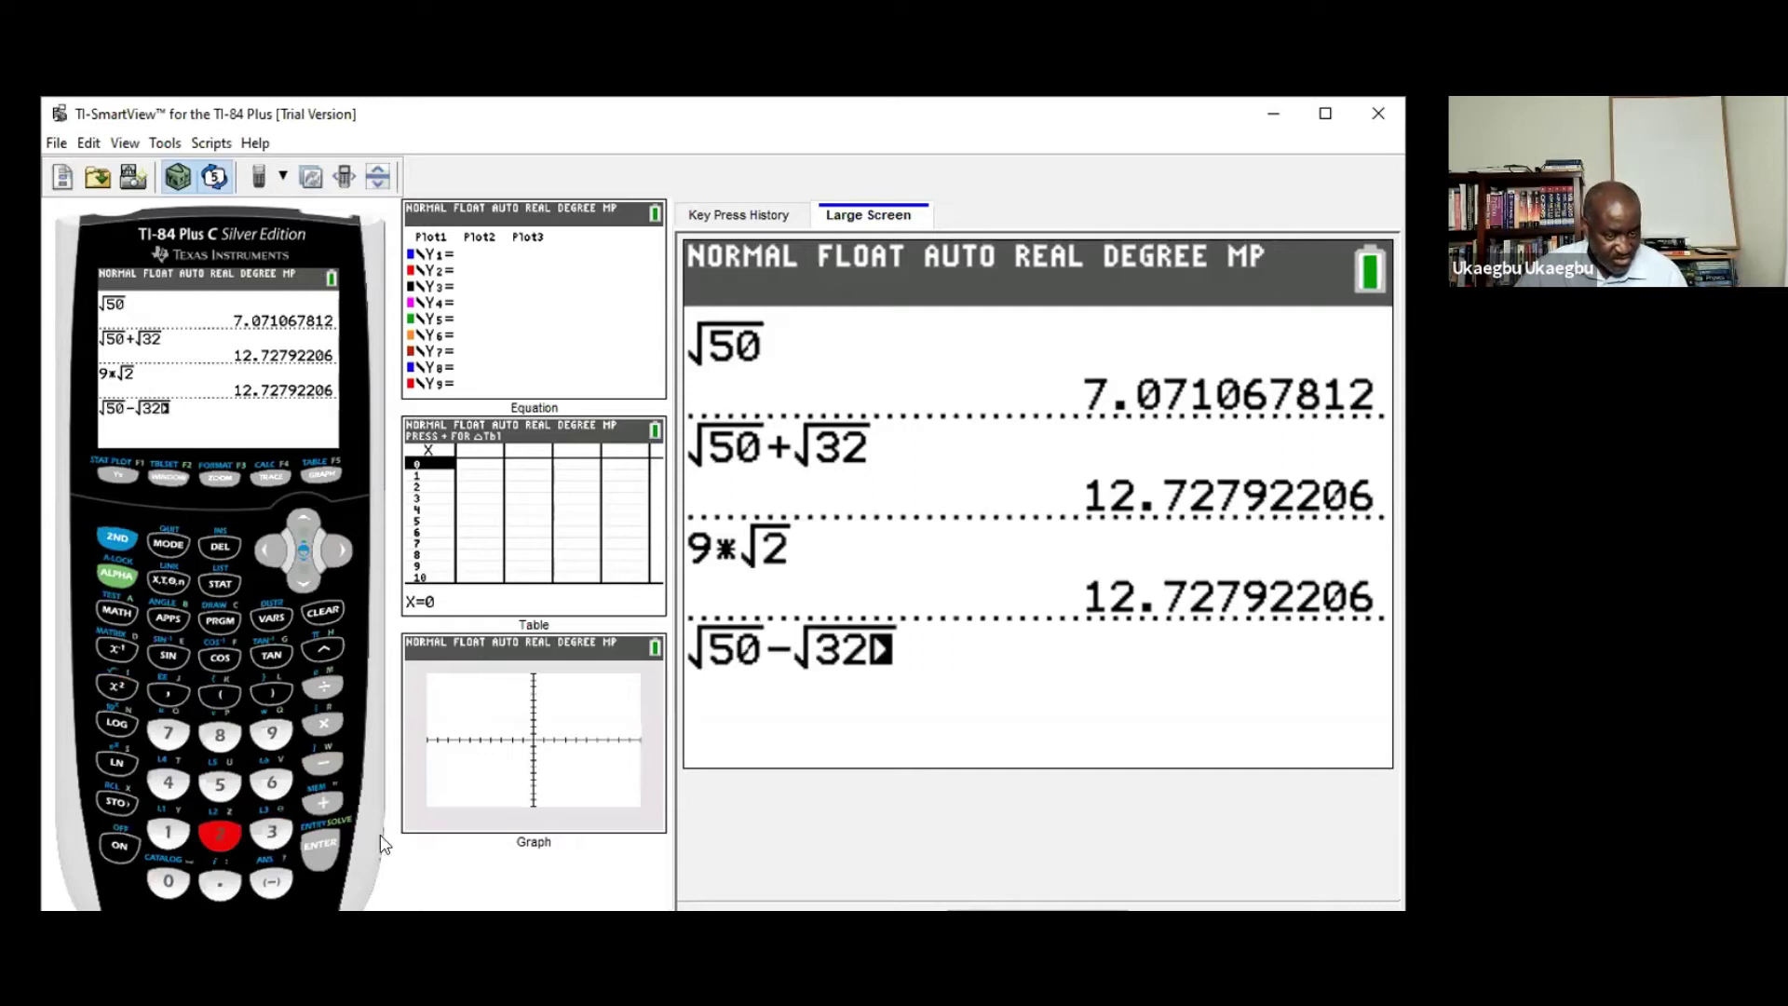
pyautogui.click(349, 547)
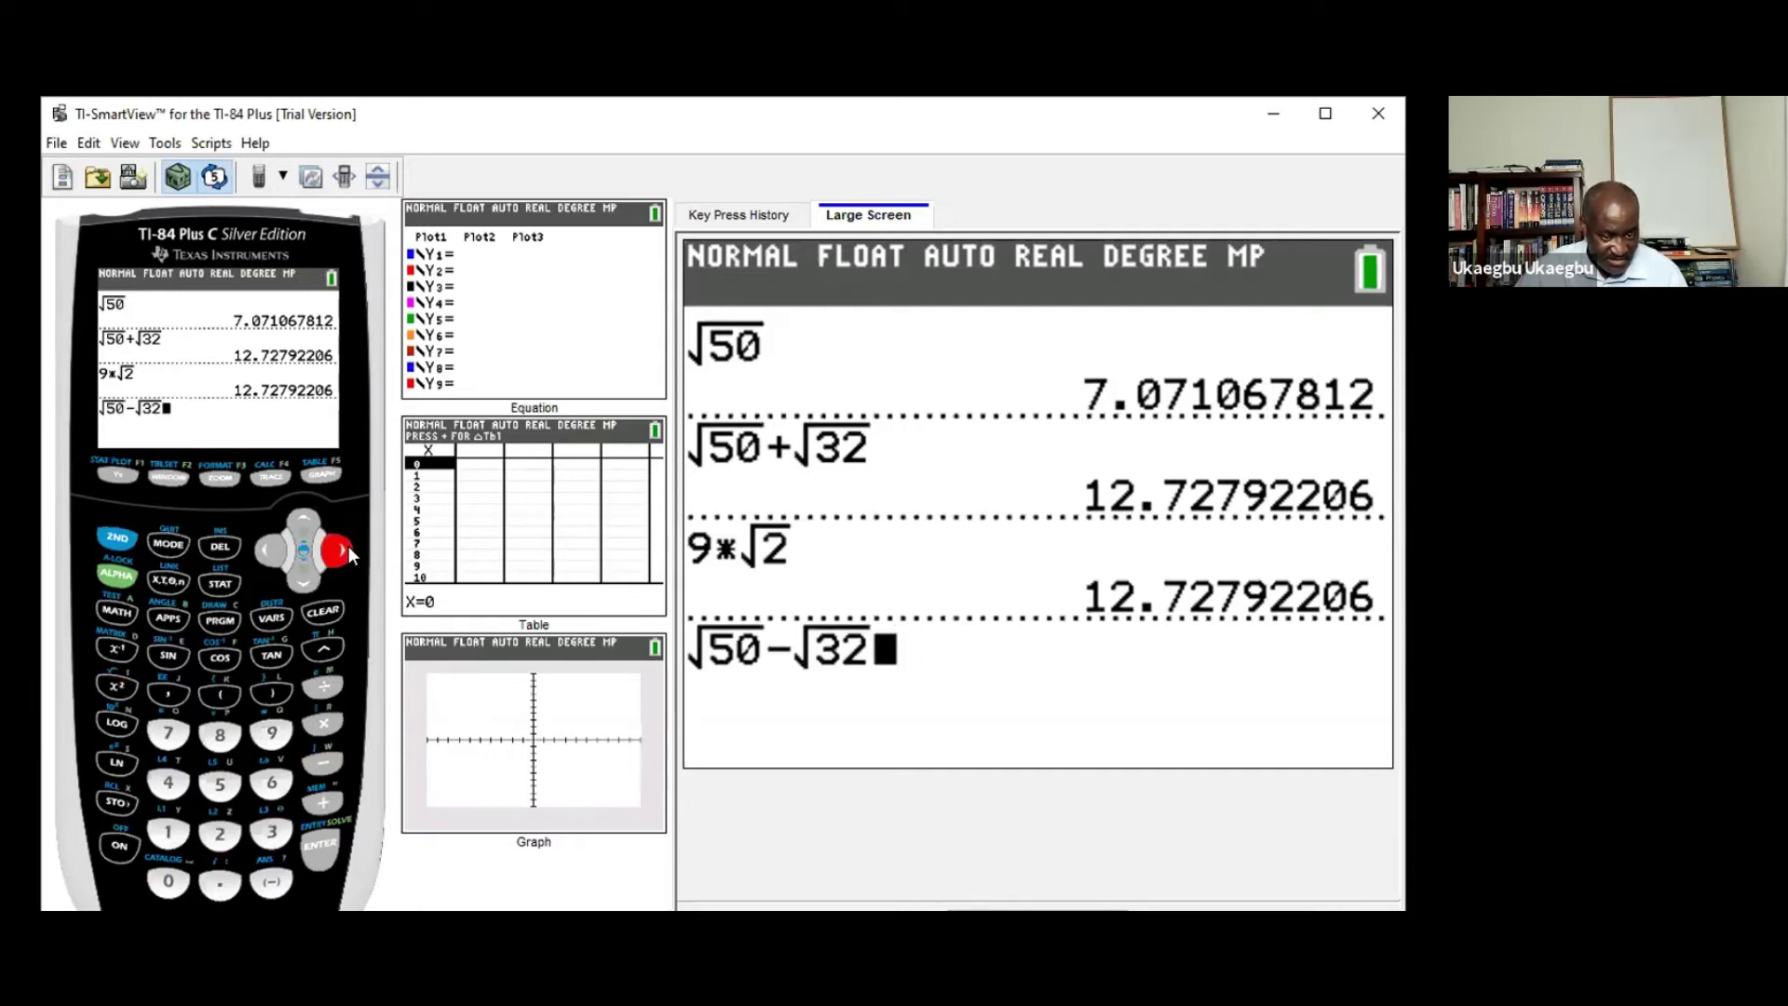
# Step: Evaluate √50−√32 to get 1.414213562, leaving a new L2 entry line below
pyautogui.click(320, 843)
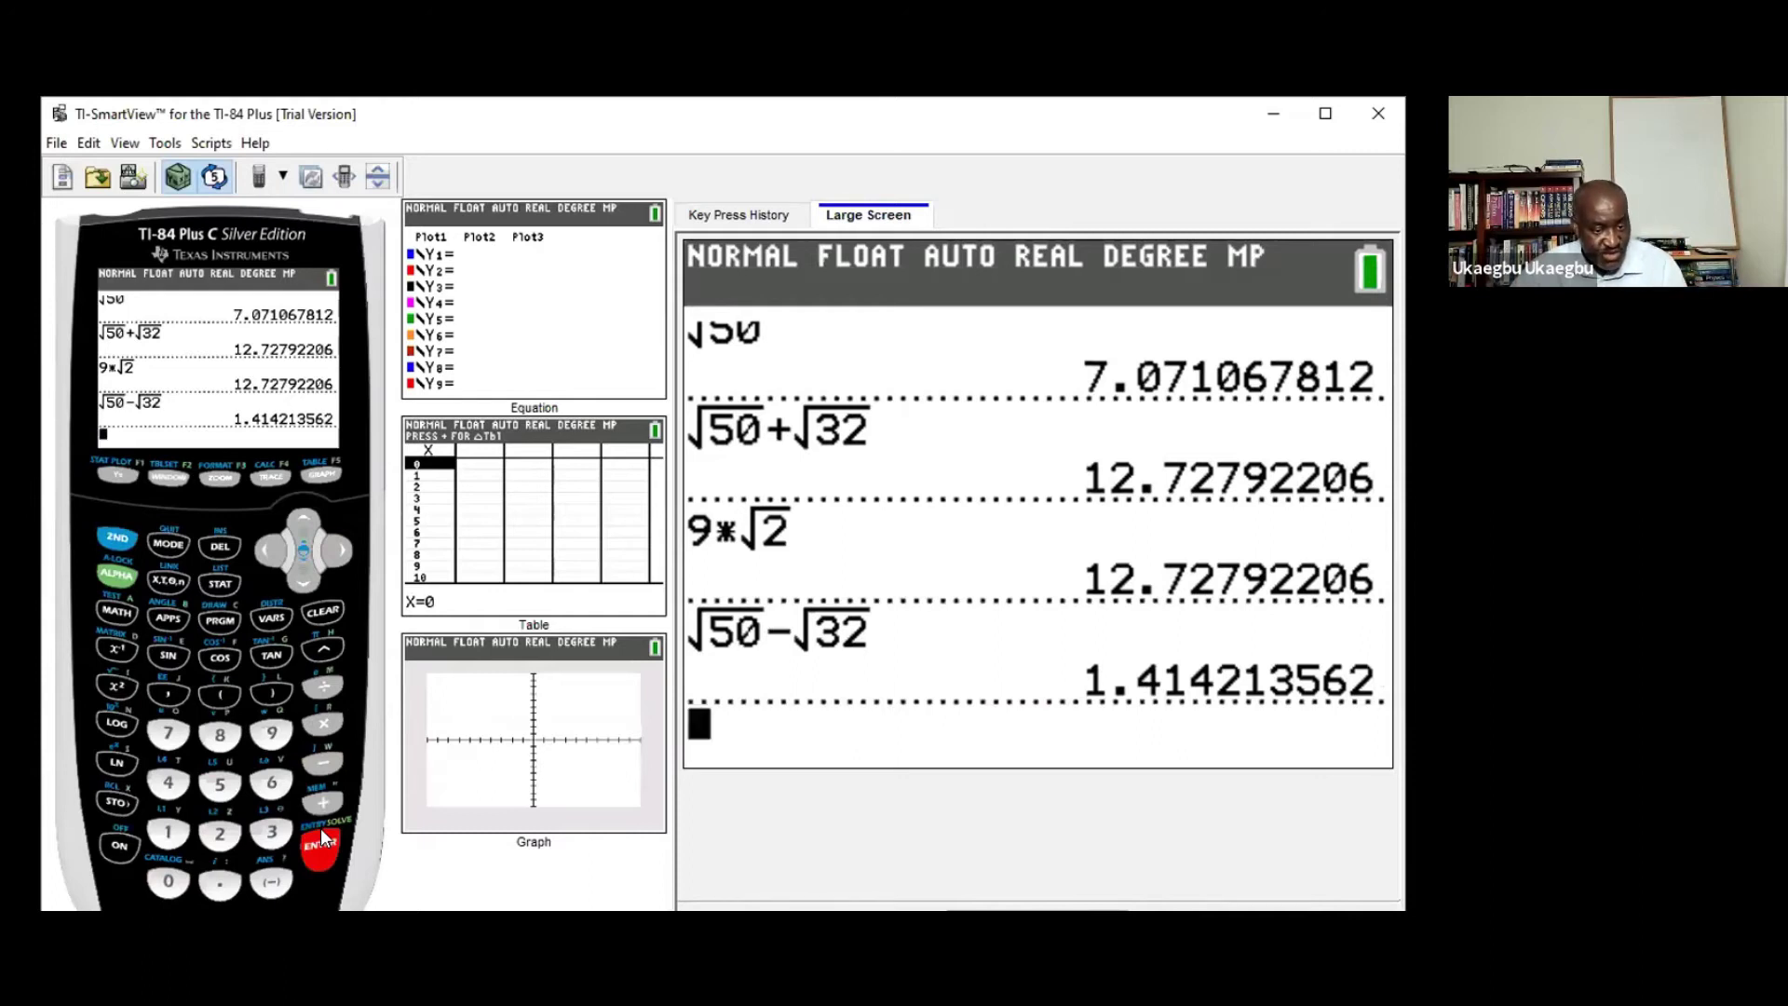
pyautogui.click(120, 531)
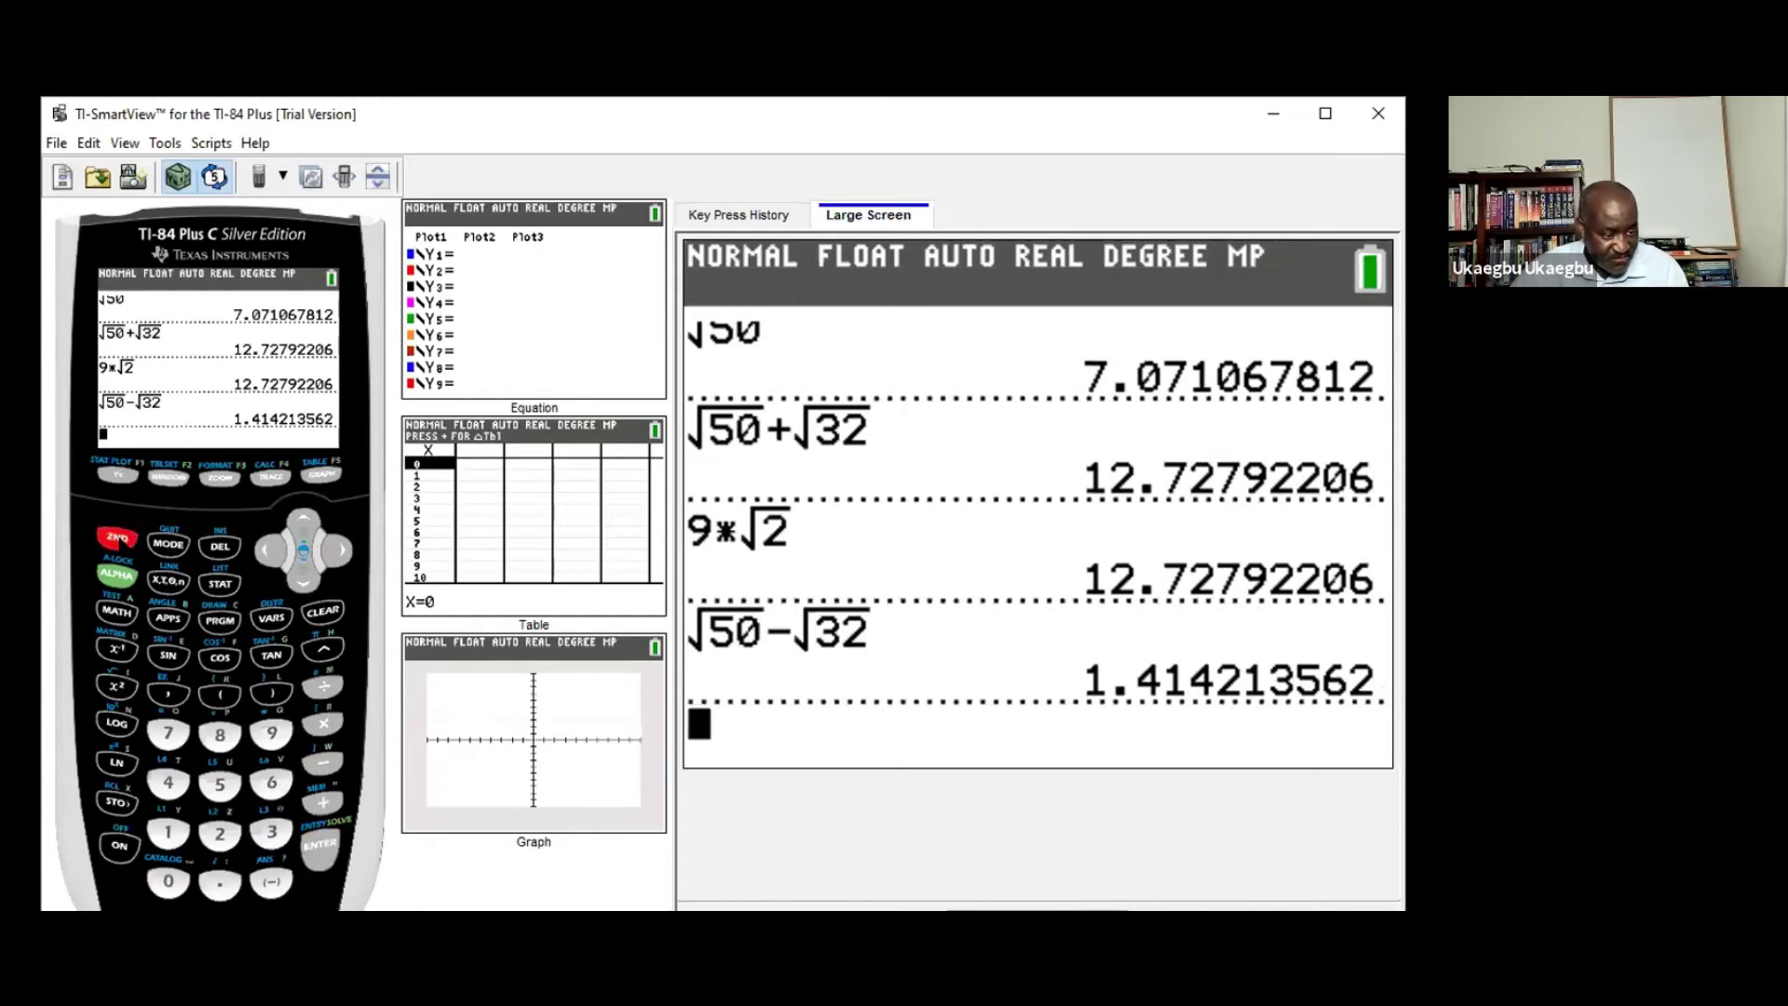
# Step: Clear the stray L2 entry and home screen, then evaluate √2 as 1.414213562
pyautogui.click(224, 834)
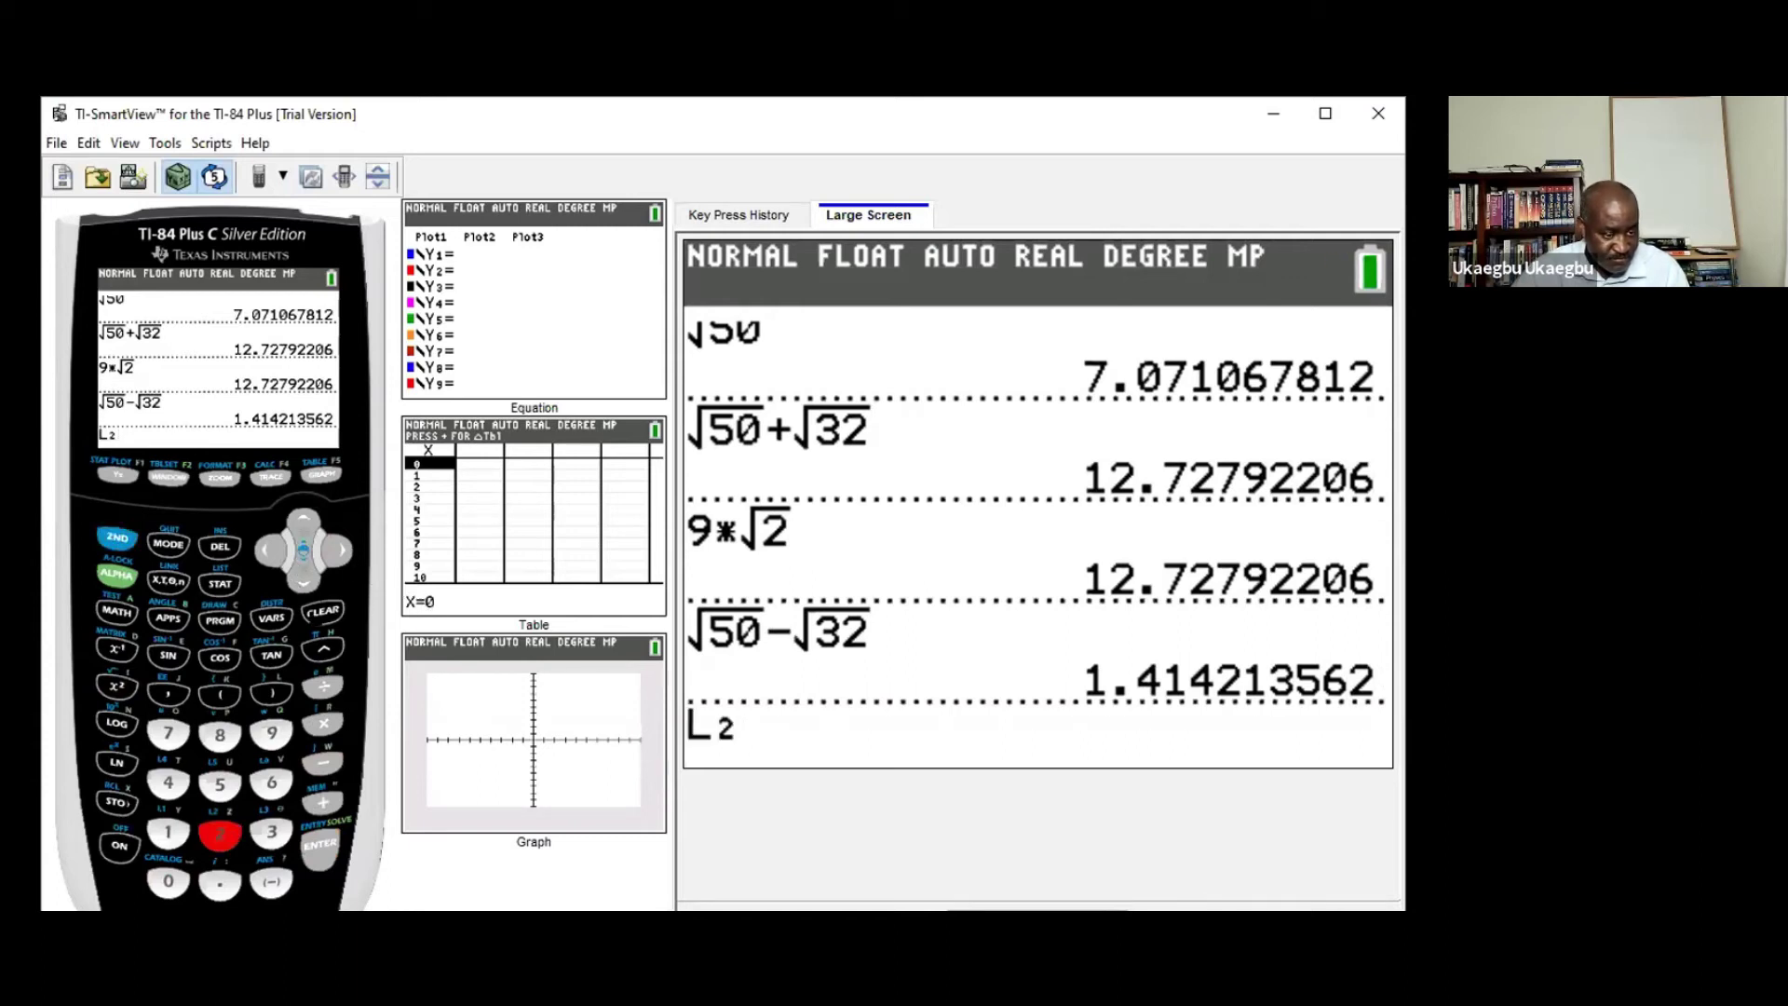
pyautogui.click(319, 612)
pyautogui.click(121, 531)
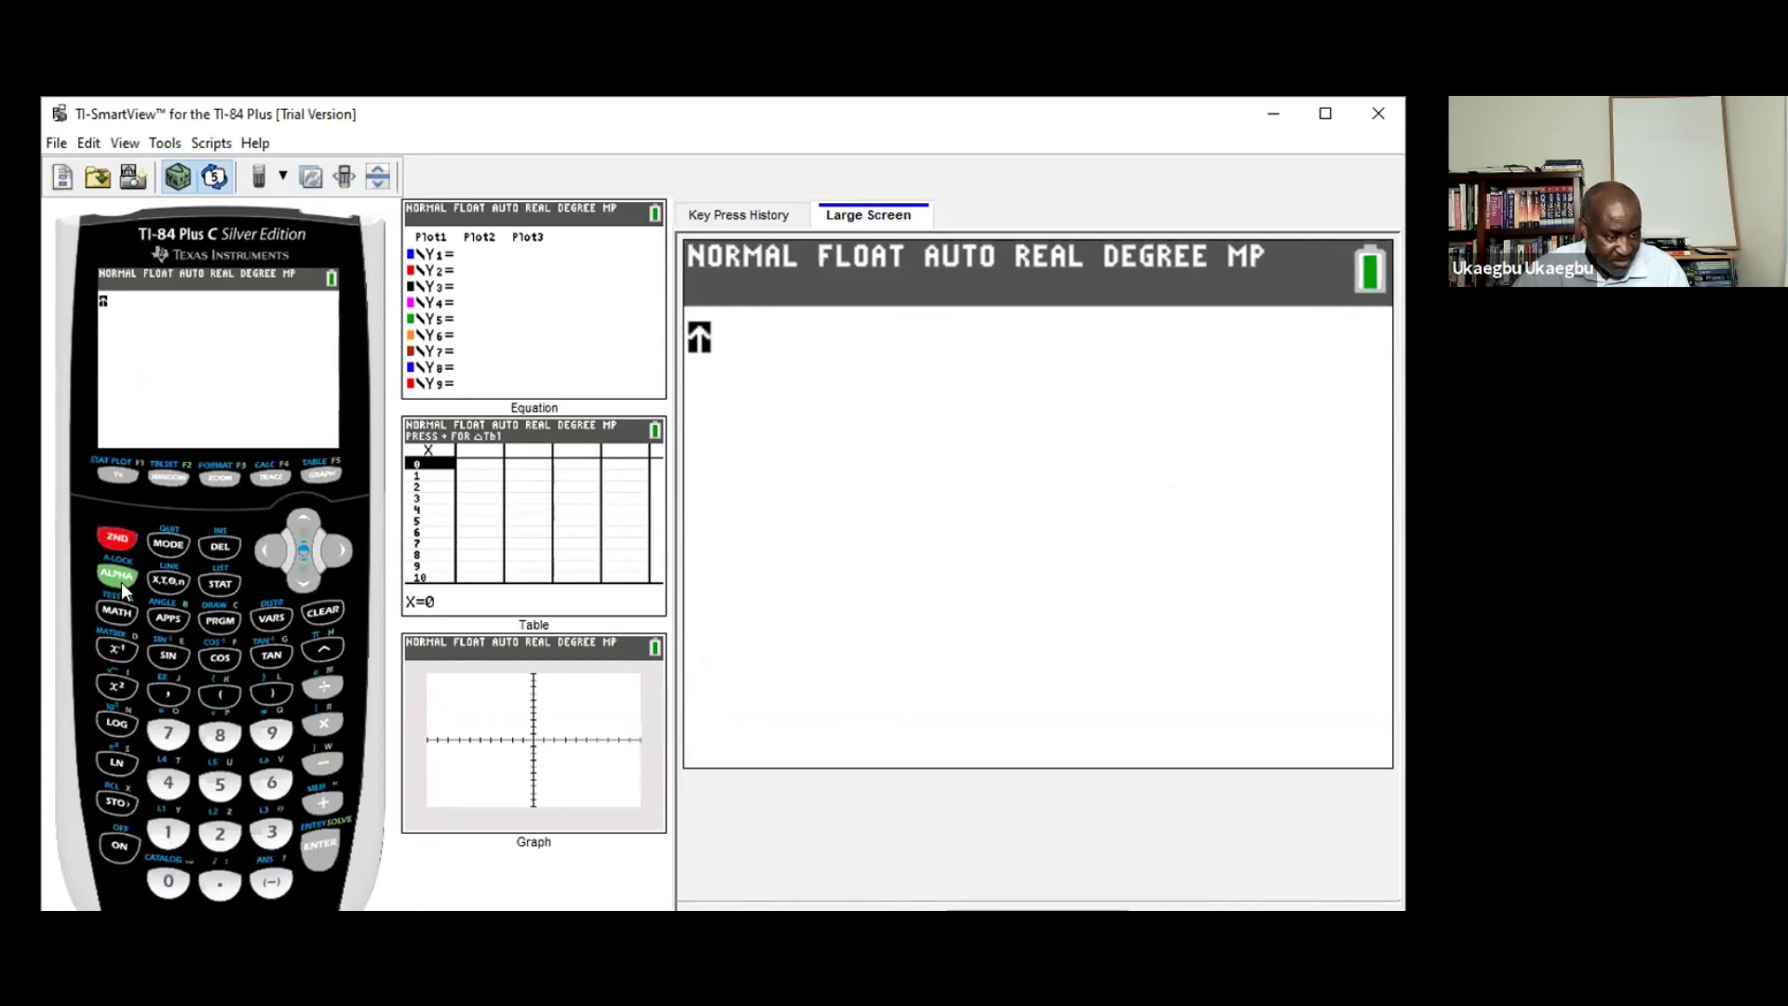
pyautogui.click(117, 687)
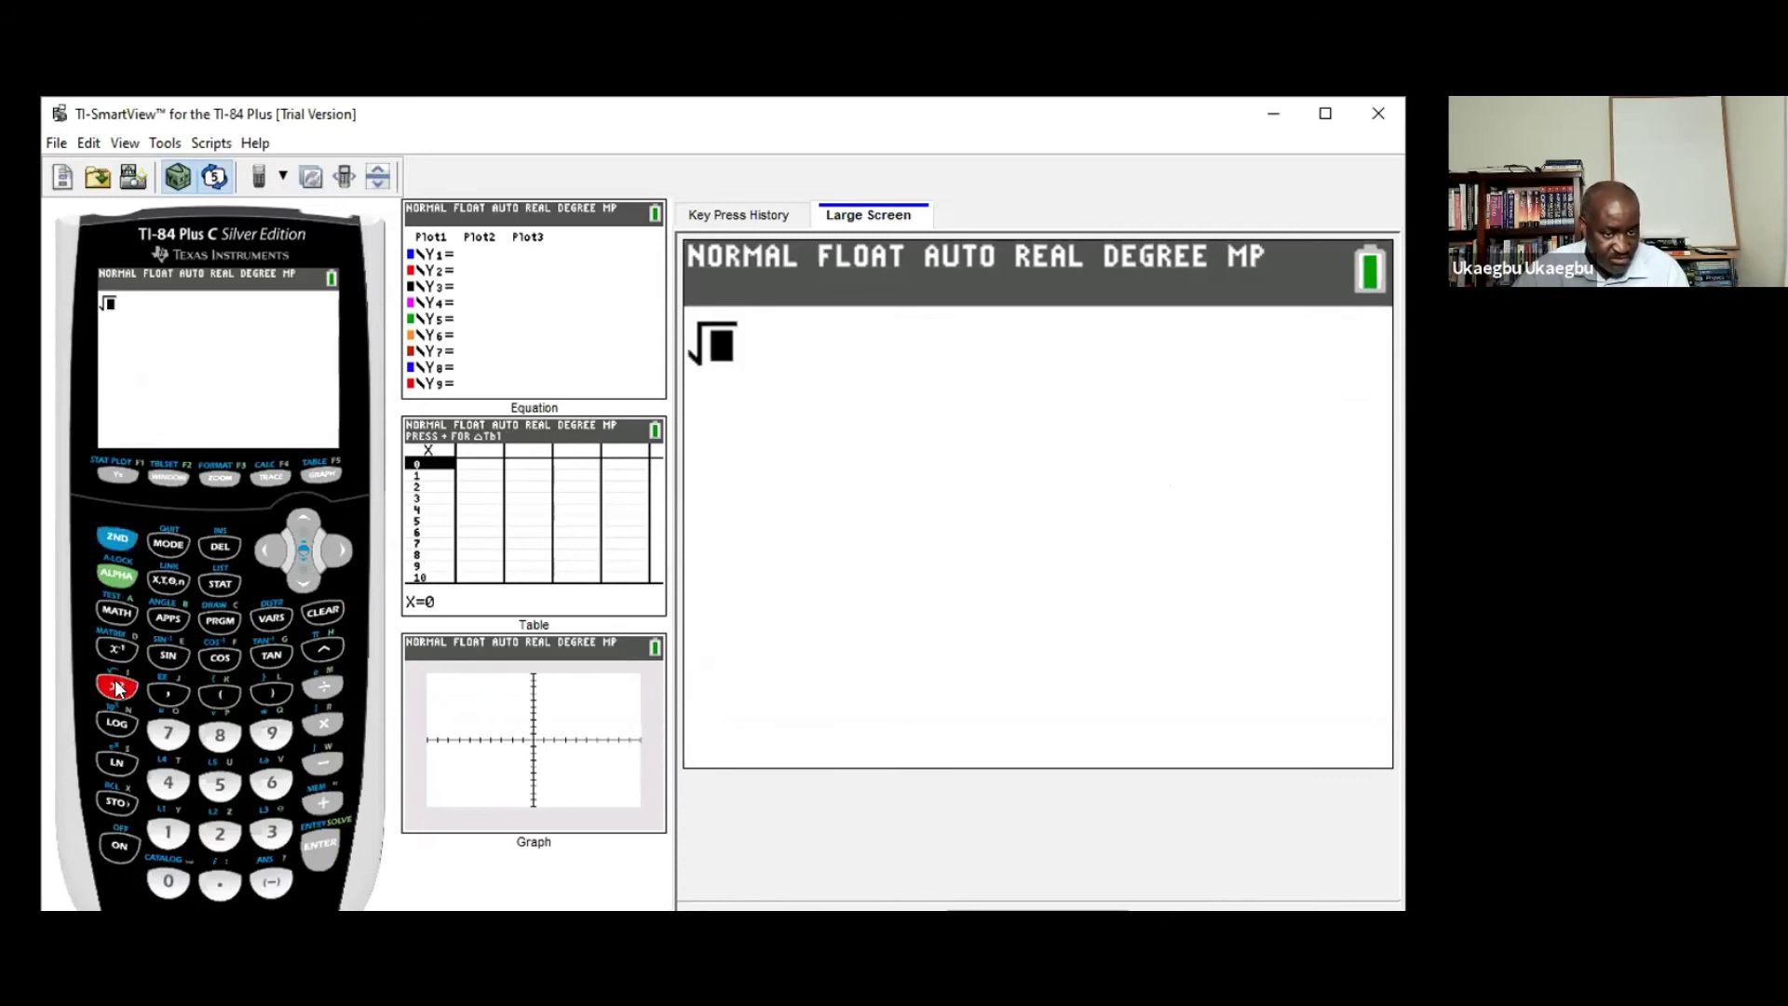
pyautogui.click(213, 836)
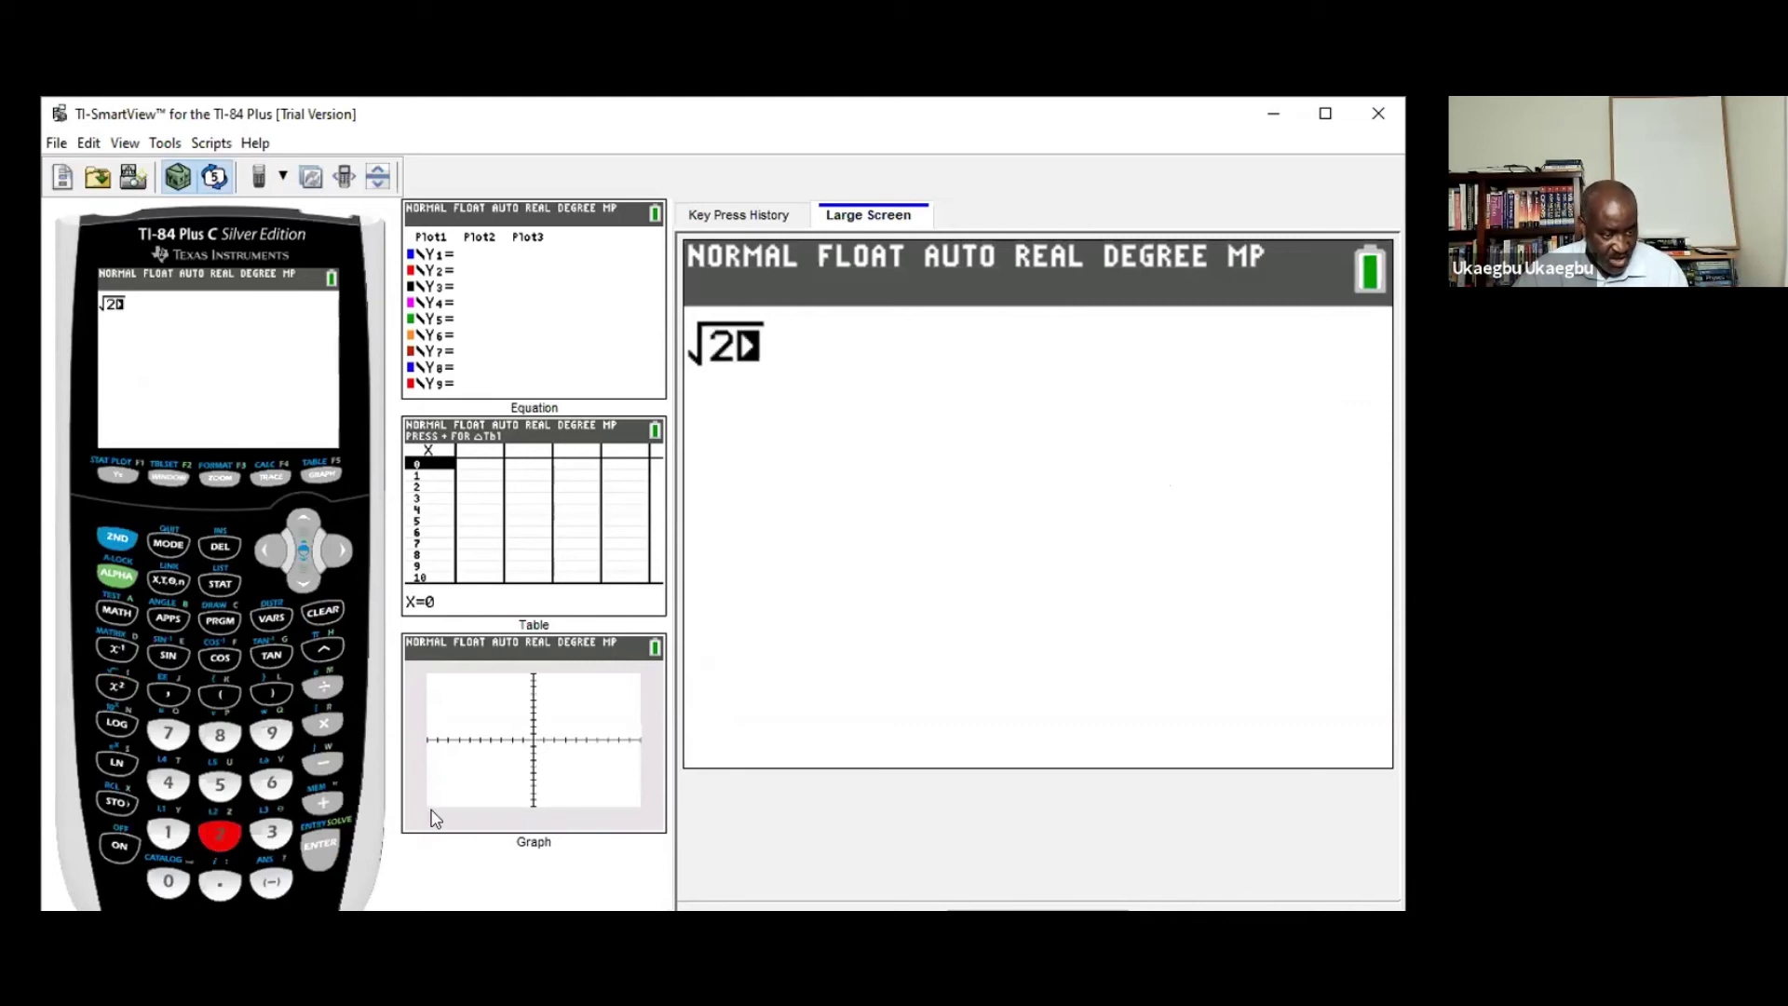
pyautogui.click(332, 557)
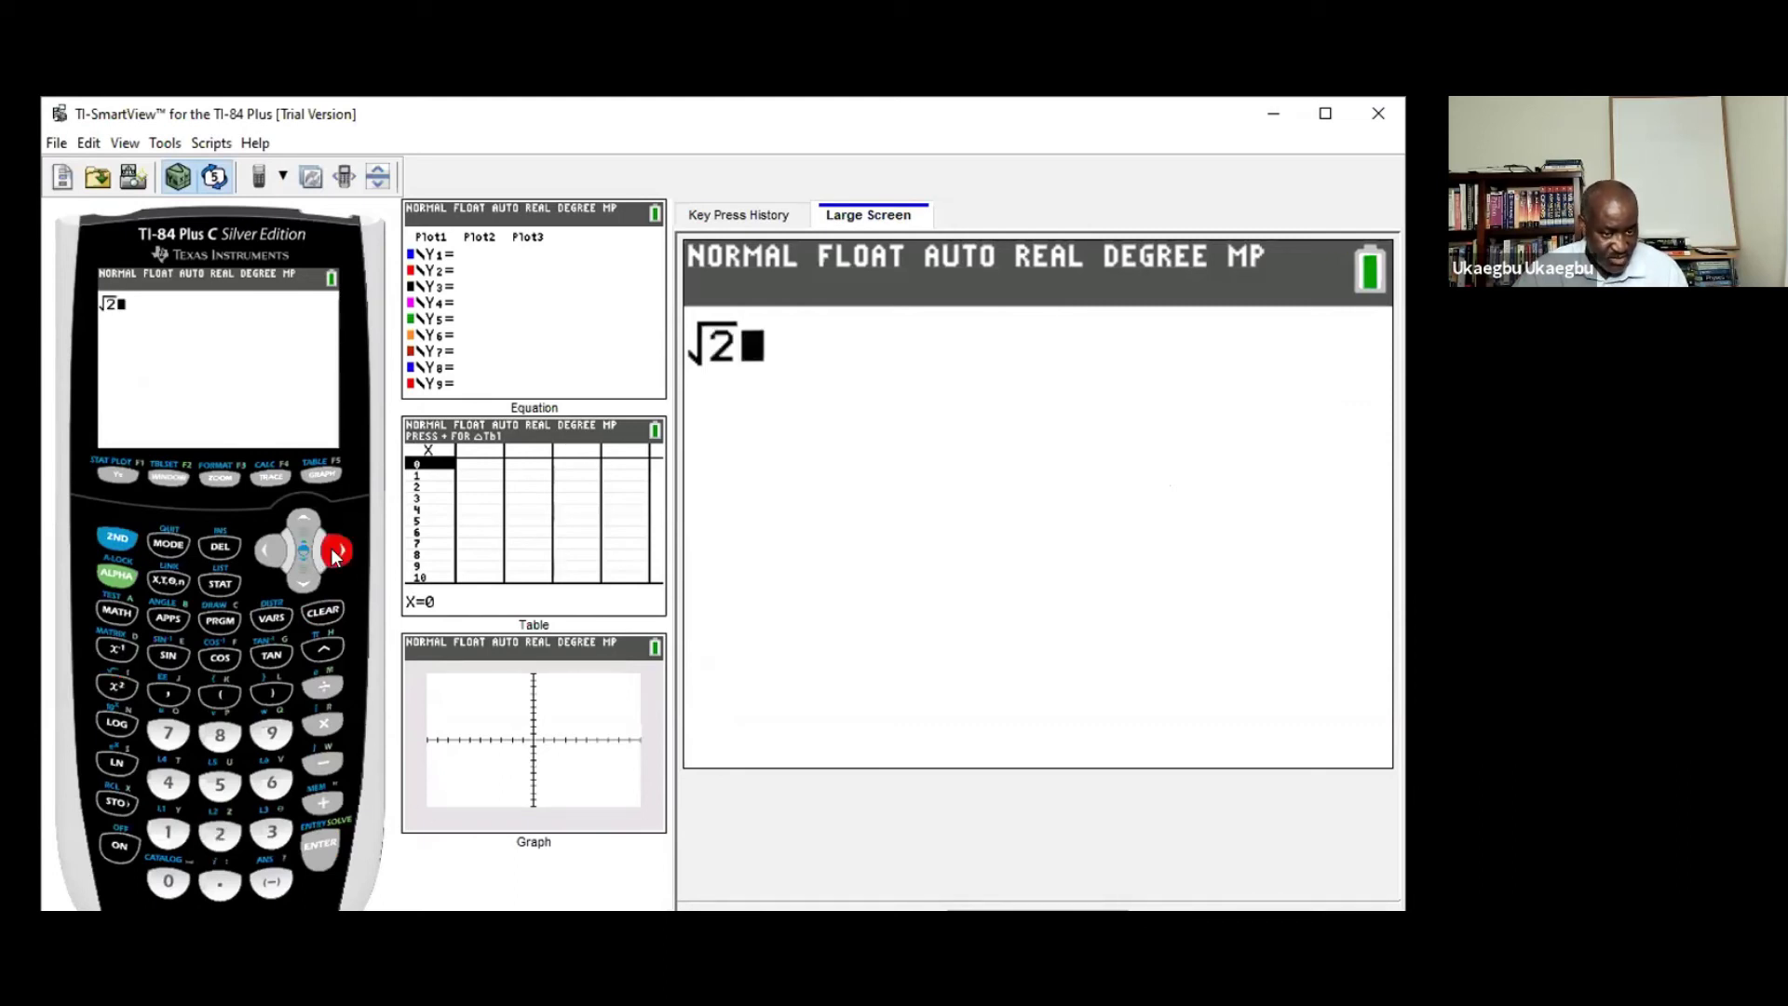
pyautogui.click(325, 850)
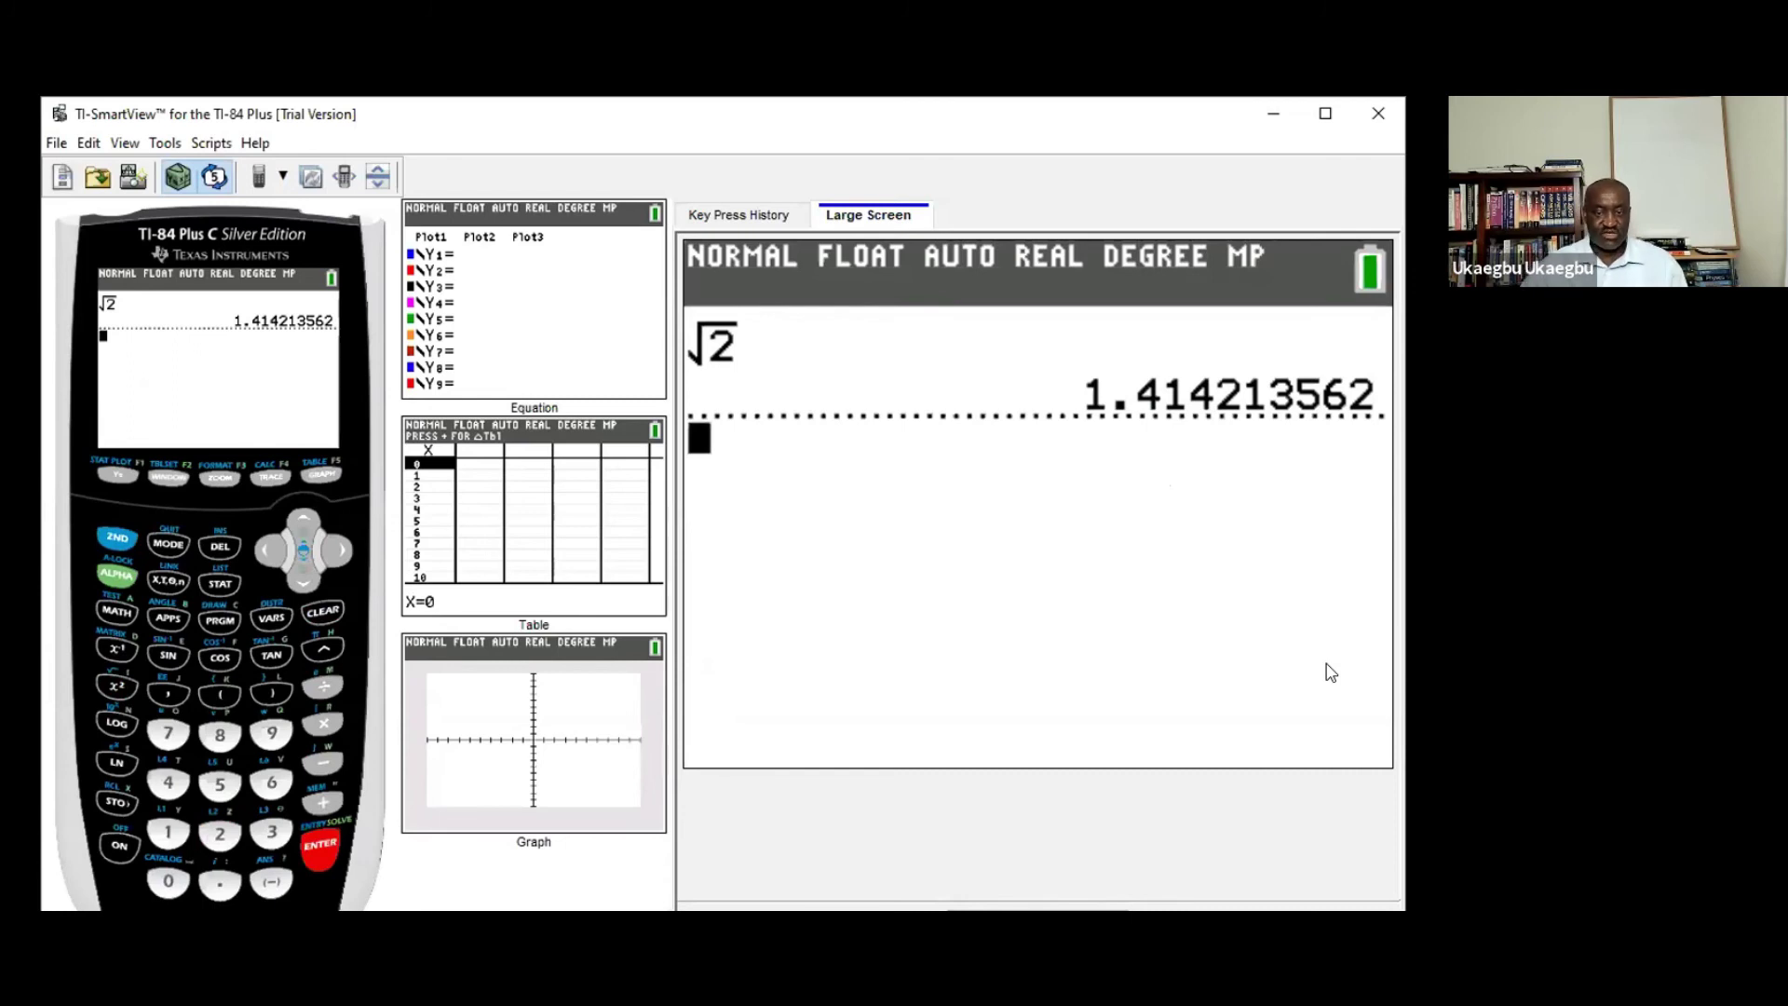